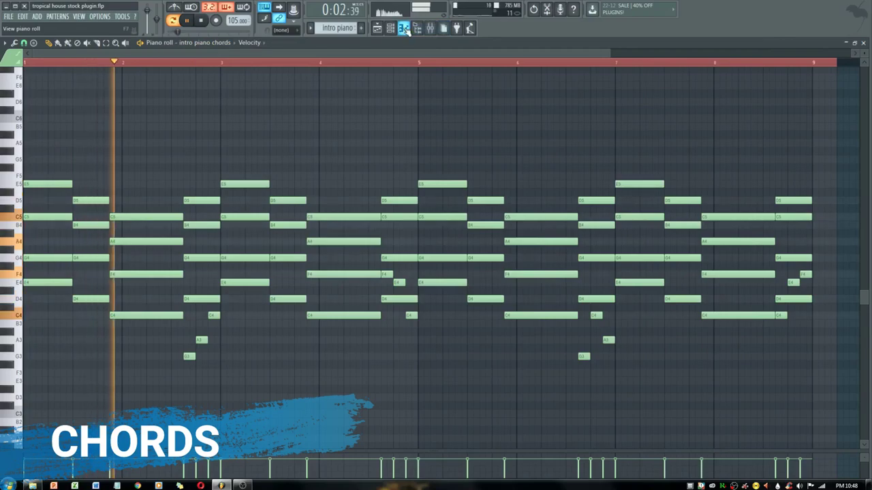
# - Show the channel rack with the intro piano chords' FL Keys instrument, and return to the piano roll
pyautogui.click(398, 29)
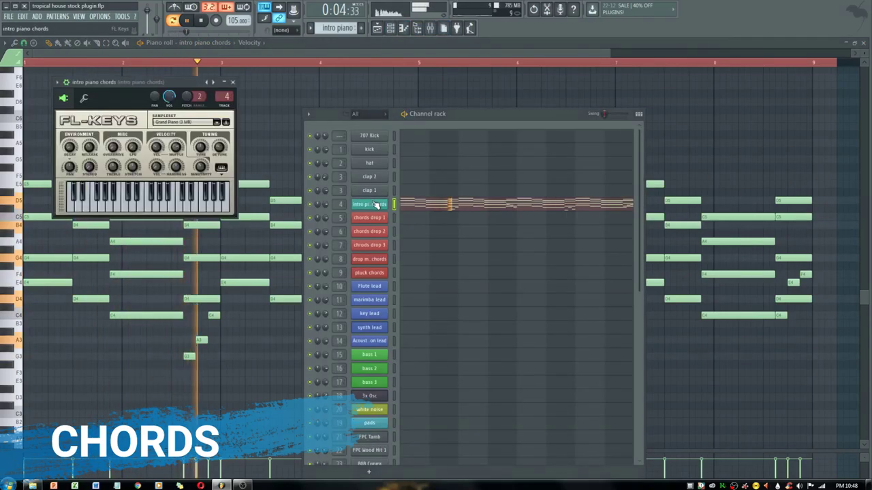
pyautogui.click(331, 53)
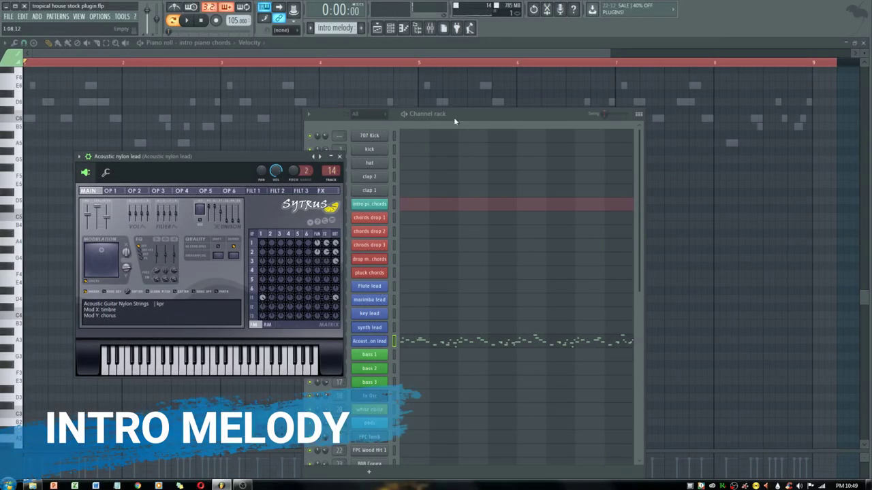
# - Open the Acoustic nylon lead's intro melody in the piano roll, follow its notes through the pattern and stop playback
pyautogui.rightClick(370, 342)
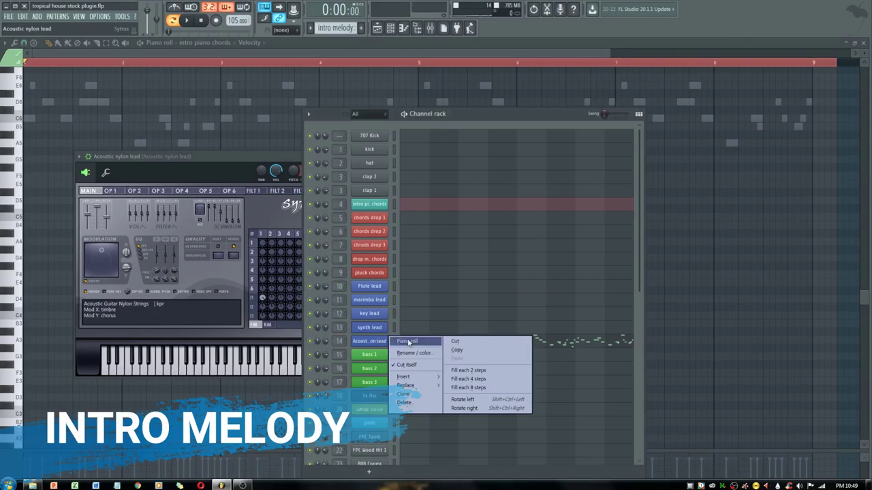
pyautogui.click(408, 342)
pyautogui.scroll(3, 255, 184)
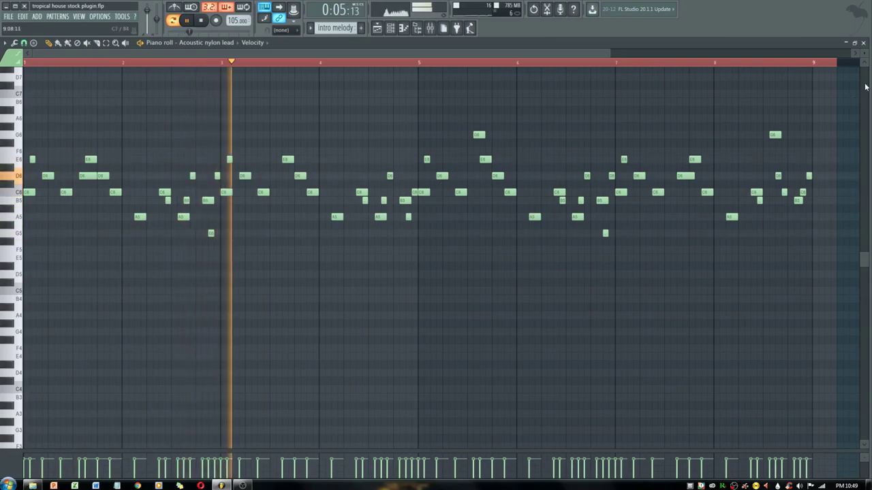
pyautogui.moveTo(867, 52); pyautogui.dragTo(867, 62)
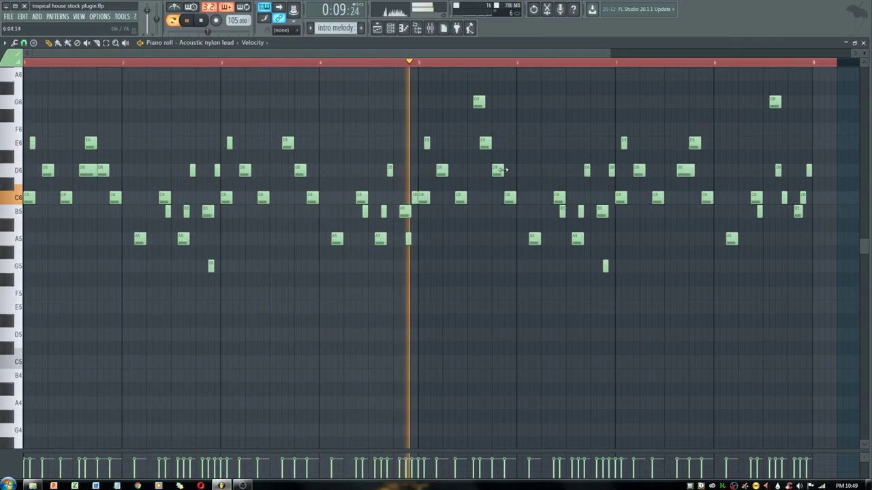
pyautogui.moveTo(865, 54); pyautogui.dragTo(865, 49)
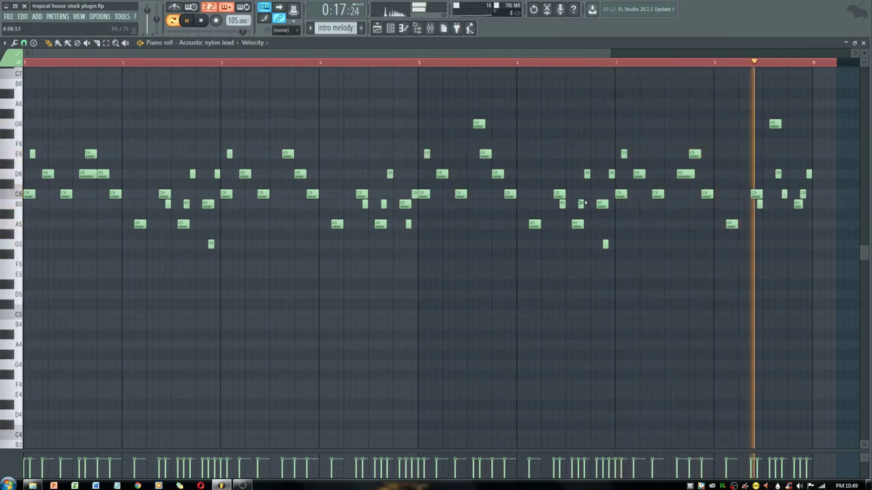
pyautogui.press('space')
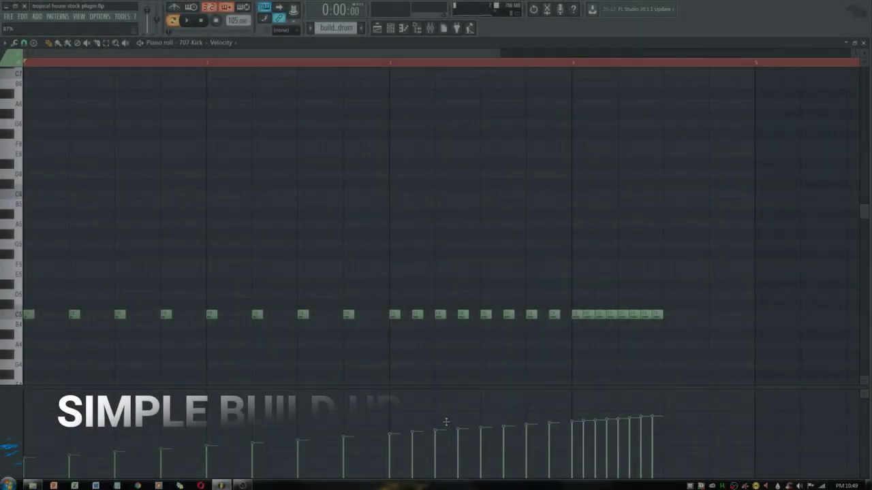
# - Enlarge the velocity lane below the build-up's 707 Kick notes, and reposition the channel rack over the playlist for the drum pattern
pyautogui.moveTo(446, 423); pyautogui.dragTo(456, 352)
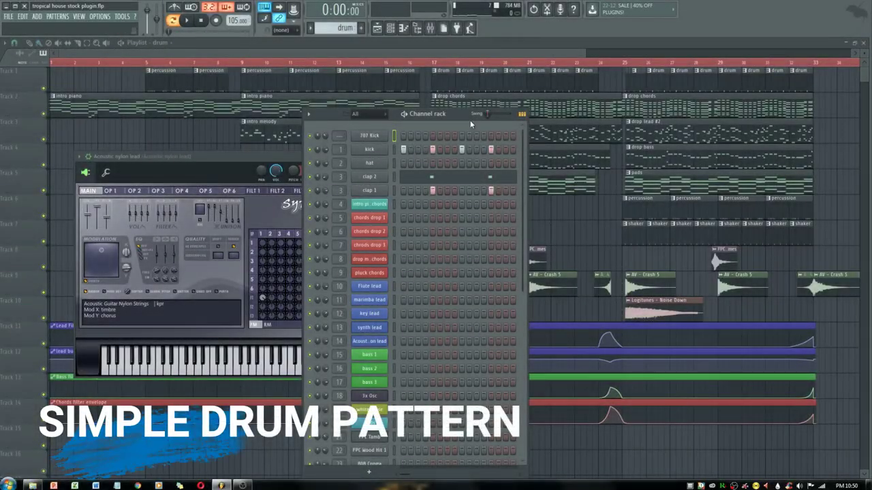
pyautogui.moveTo(461, 115); pyautogui.dragTo(398, 96)
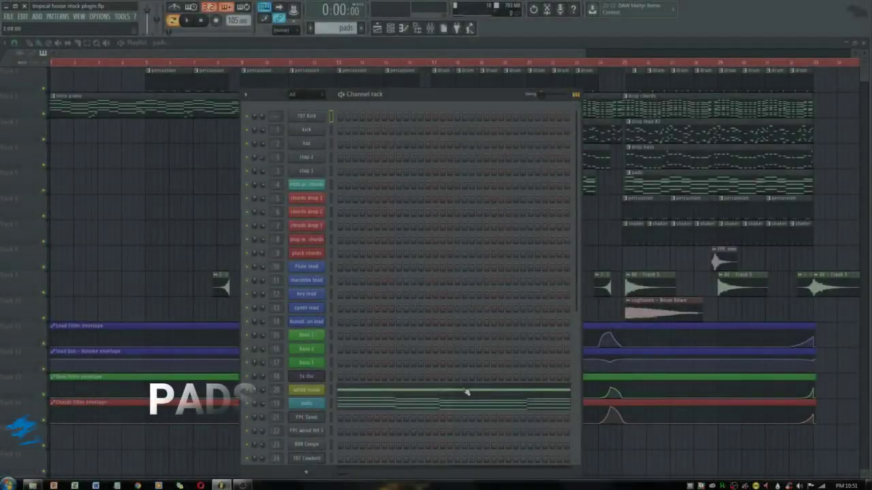
# - Open the pads channel's chord notes in the piano roll and bring the whole eight-bar pattern into view
pyautogui.scroll(-4, 542, 313)
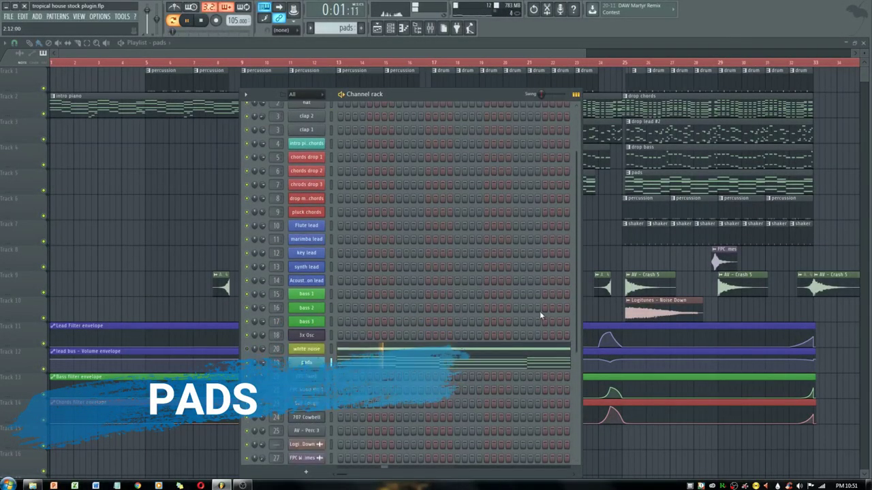
pyautogui.click(542, 325)
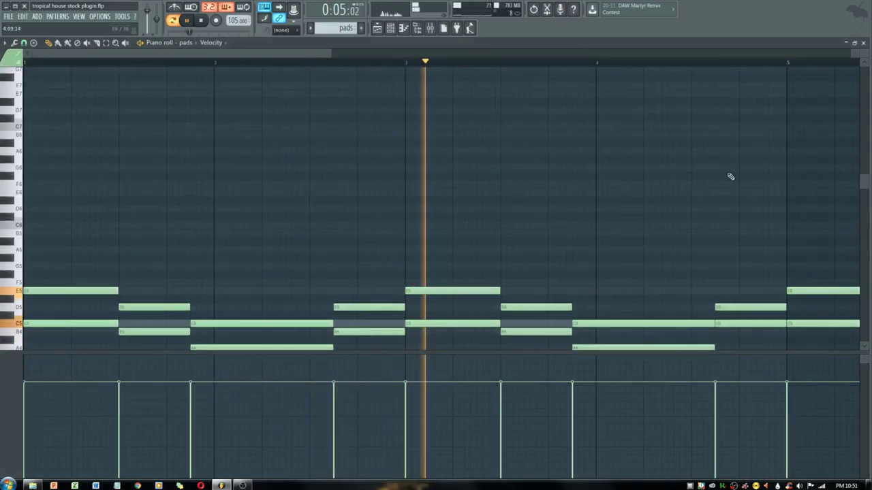
pyautogui.scroll(-5, 698, 202)
pyautogui.scroll(-5, 696, 202)
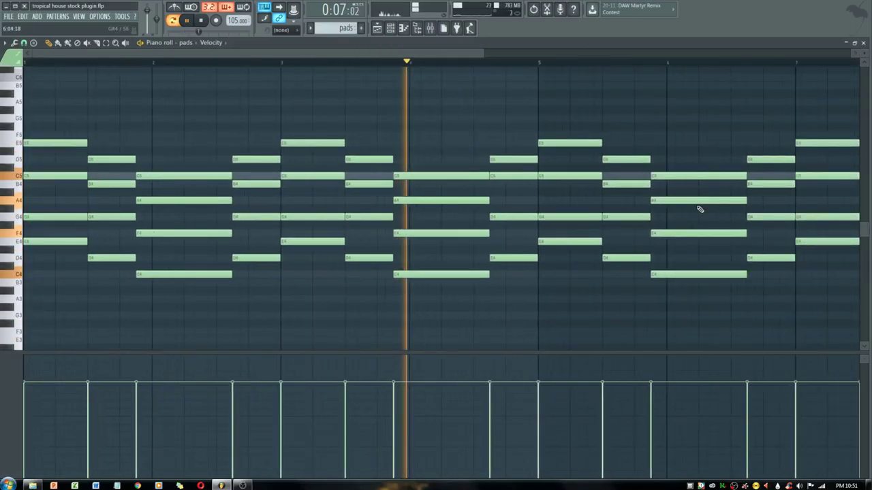
pyautogui.scroll(-1, 697, 204)
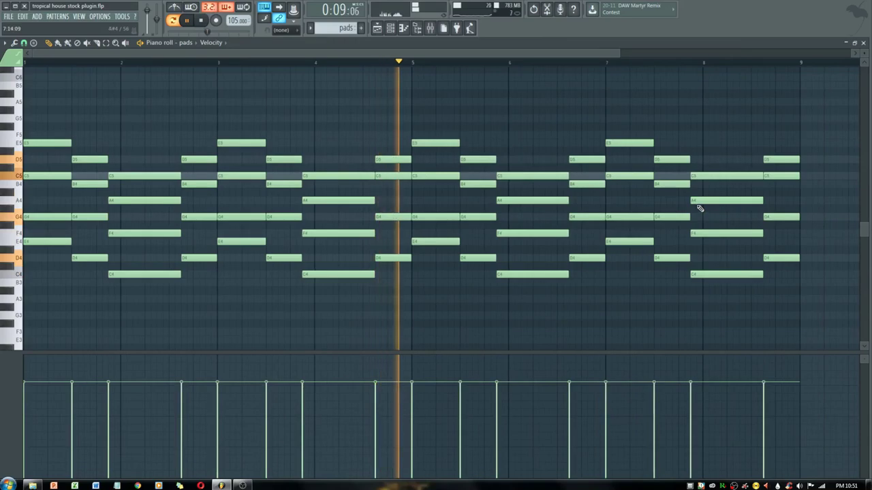
# - View the GMS synth settings of the pads channel from the channel rack
pyautogui.click(390, 28)
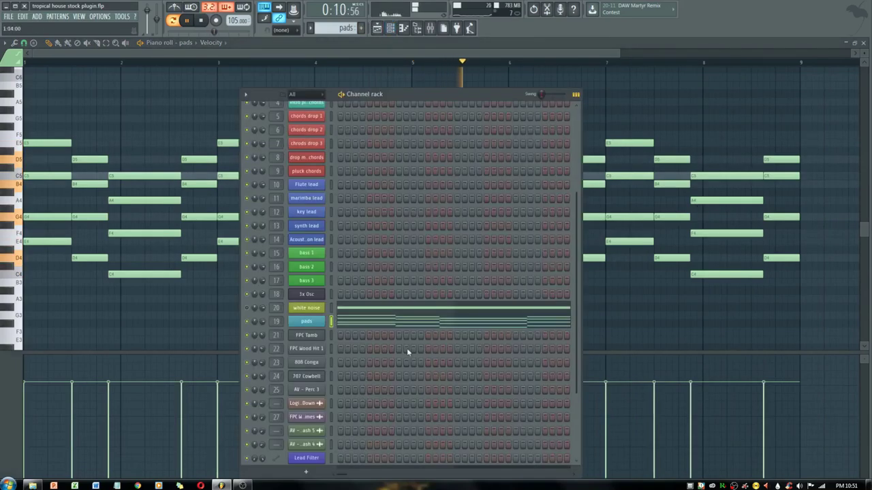
pyautogui.click(314, 323)
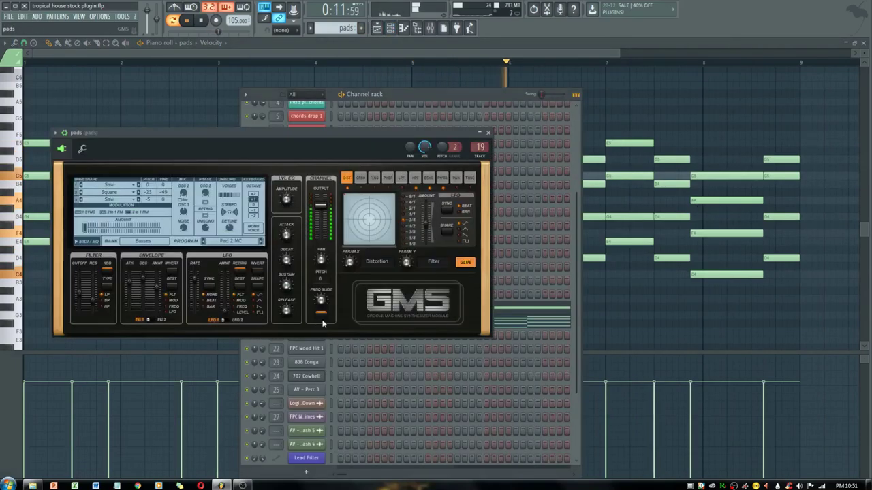
pyautogui.click(391, 52)
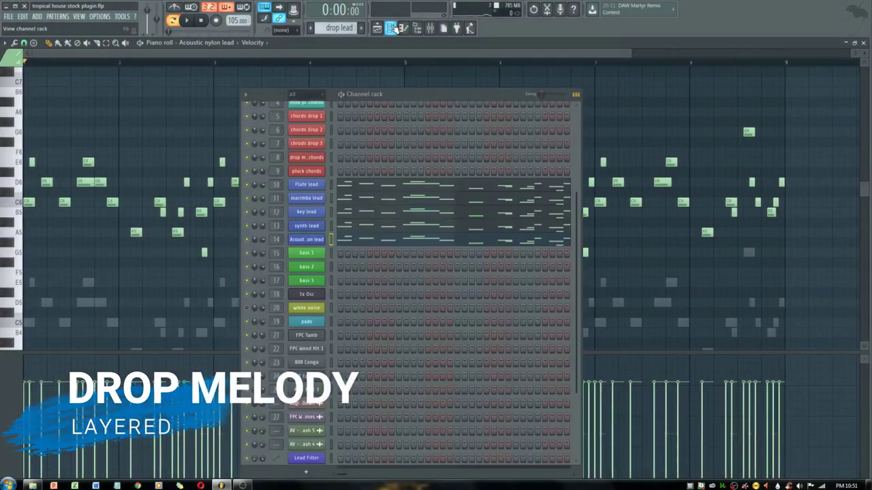
# - Solo the Acoustic nylon lead channel and return to its drop lead notes in the piano roll
pyautogui.rightClick(246, 241)
pyautogui.click(254, 245)
pyautogui.click(252, 54)
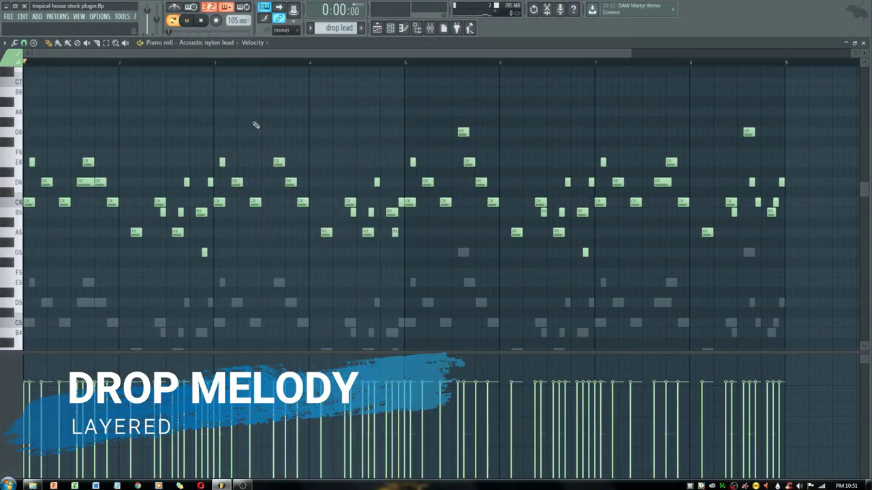
# - Play the drop lead pattern and check its layered lead channels in the channel rack
pyautogui.press('space')
pyautogui.press('F6')
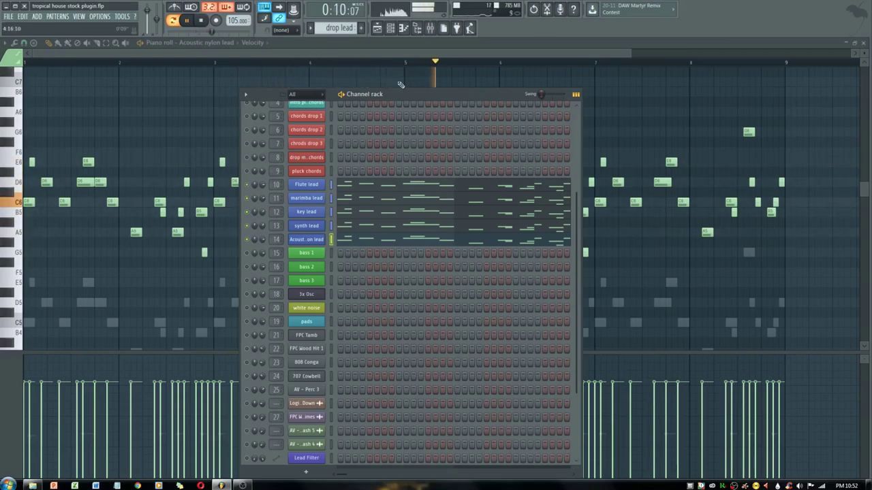
pyautogui.press('F6')
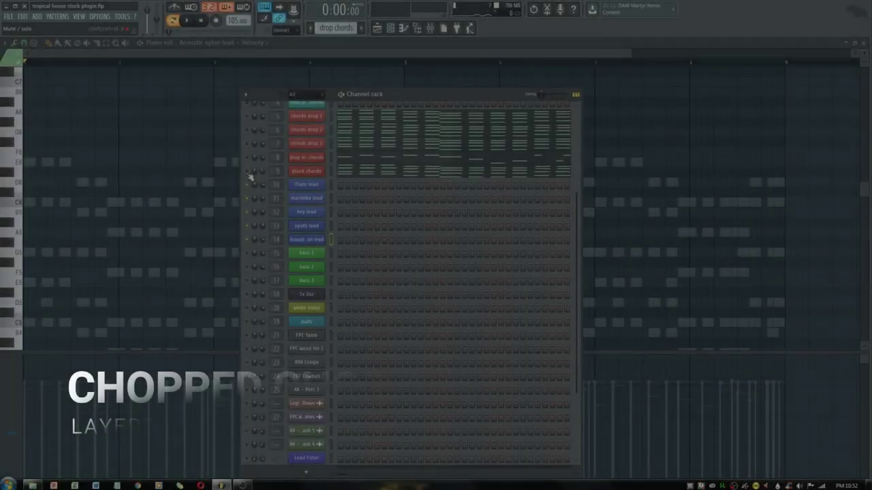
# - Solo the chords drop 1 channel and open its chopped chord notes in the piano roll
pyautogui.rightClick(250, 175)
pyautogui.press('Escape')
pyautogui.rightClick(250, 122)
pyautogui.click(251, 122)
pyautogui.click(366, 121)
pyautogui.scroll(-4, 356, 179)
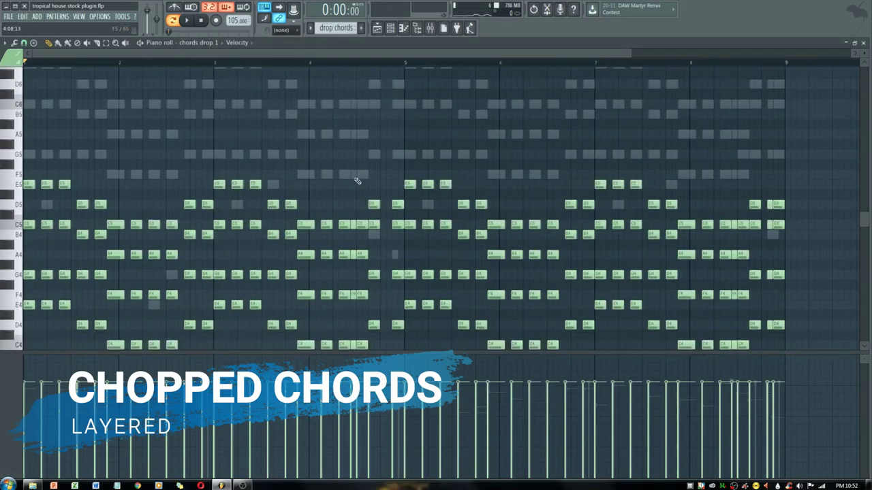
# - Check the layered drop chords channels in the channel rack, and return to the chords drop 1 notes
pyautogui.click(392, 30)
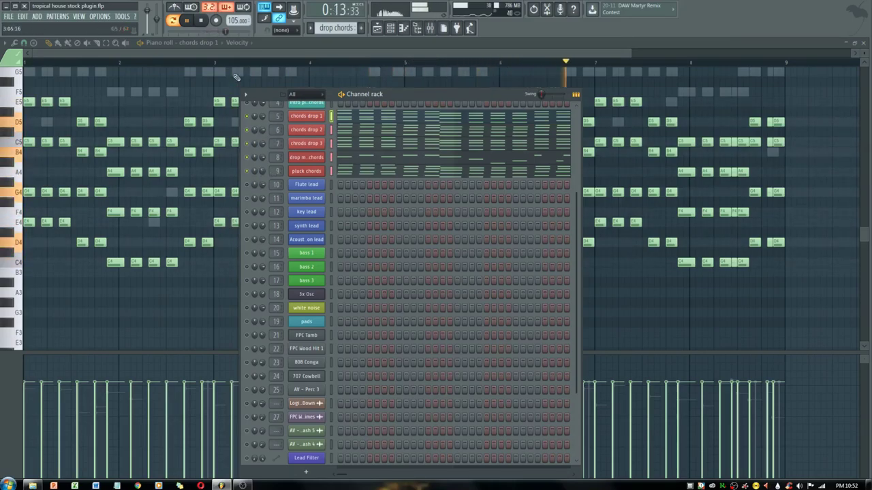
pyautogui.click(300, 53)
pyautogui.scroll(-1, 338, 139)
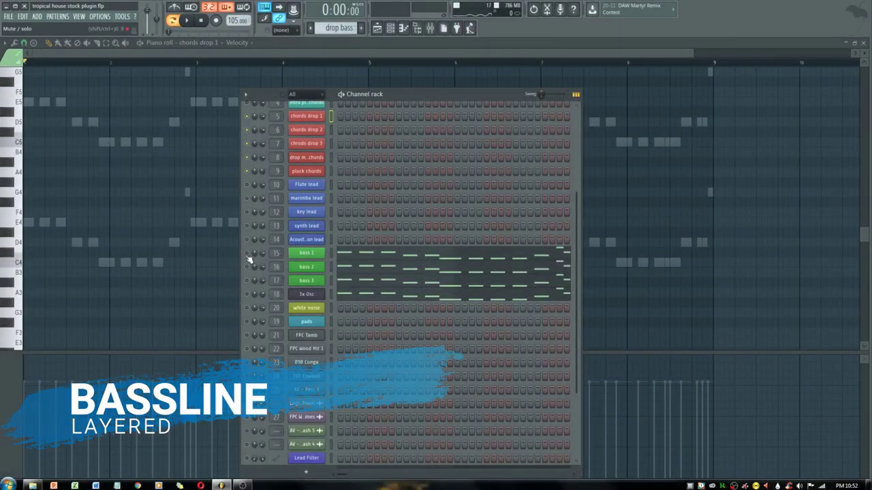
# - Solo the bass 1 channel of the drop bass pattern and open its notes in the piano roll
pyautogui.rightClick(247, 254)
pyautogui.click(255, 260)
pyautogui.click(354, 257)
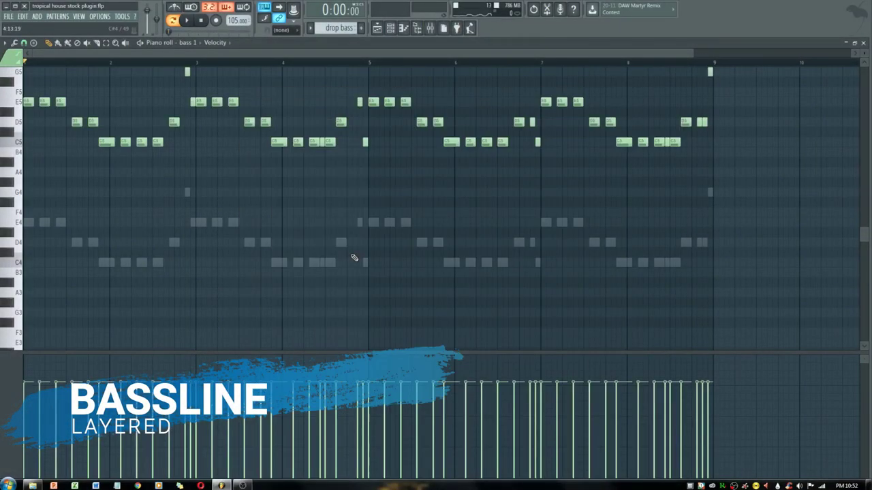
pyautogui.scroll(4, 292, 226)
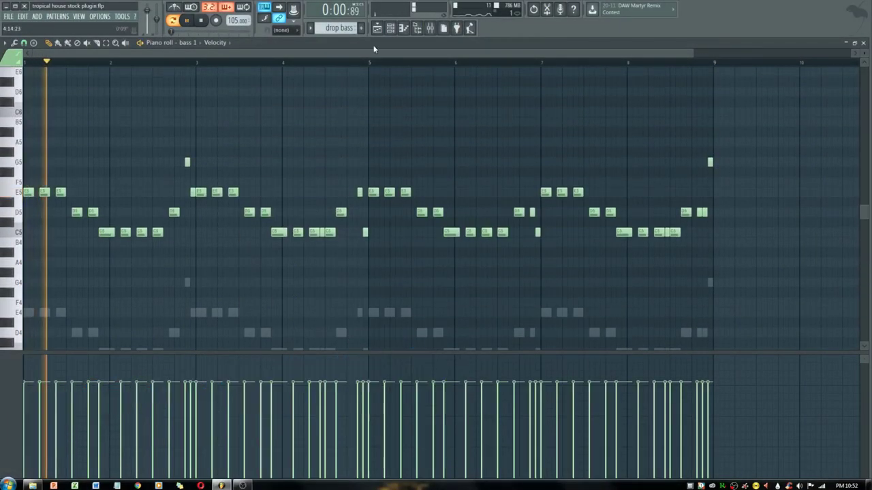
# - Show the channel rack and move it aside so that the bass 1 notes and the bass layers are both in view
pyautogui.press('F6')
pyautogui.moveTo(408, 94); pyautogui.dragTo(563, 58)
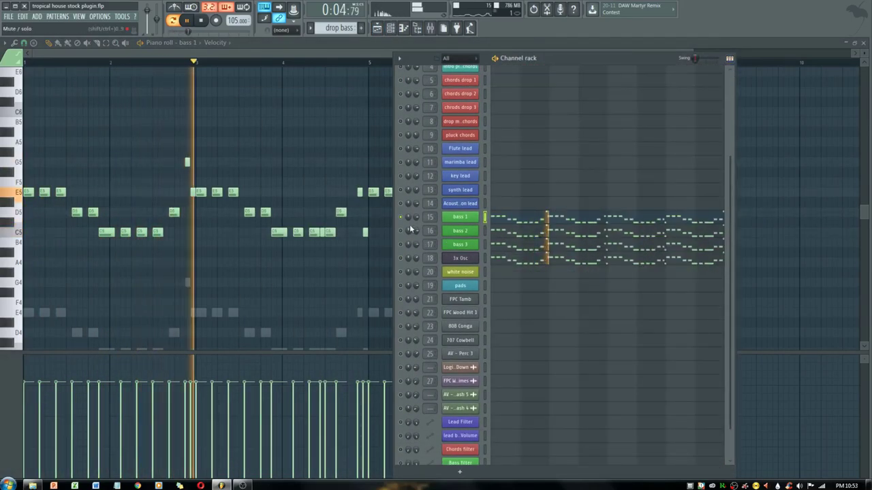
pyautogui.moveTo(548, 53); pyautogui.dragTo(709, 35)
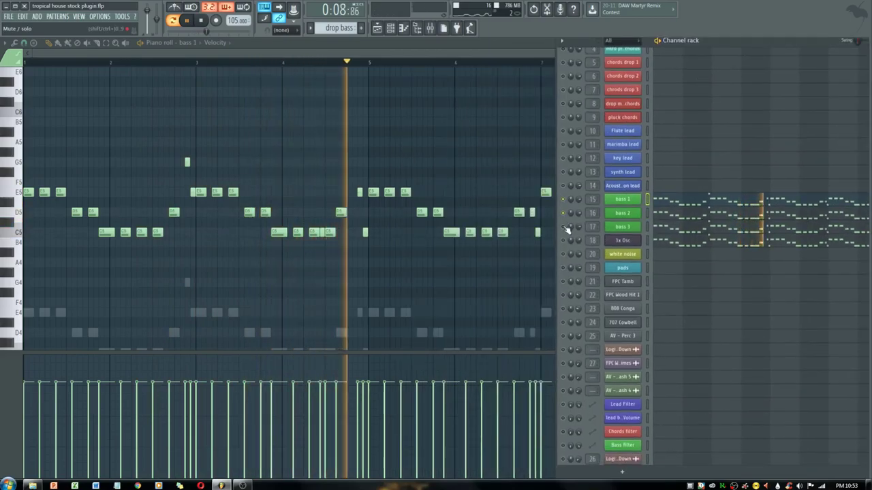
# - Follow the bass 1 notes across the playing drop bass pattern, with a brief look at the playlist arrangement
pyautogui.moveTo(304, 54); pyautogui.dragTo(387, 54)
pyautogui.click(378, 28)
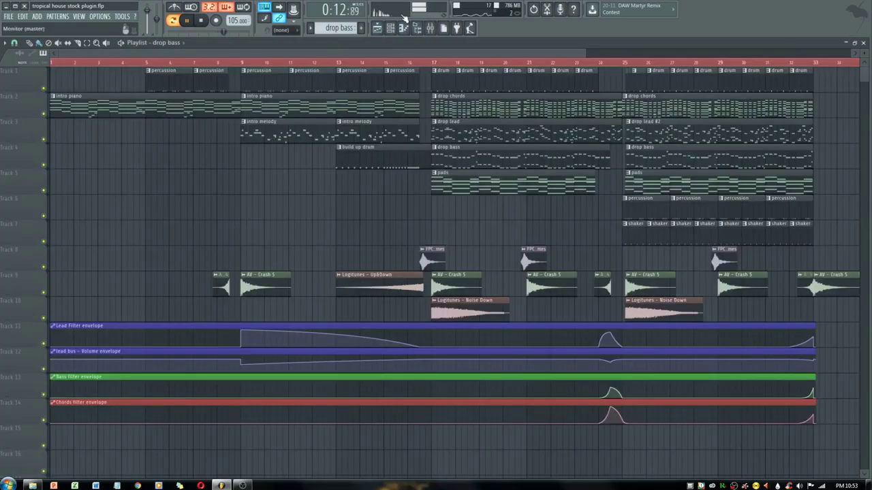
pyautogui.click(377, 28)
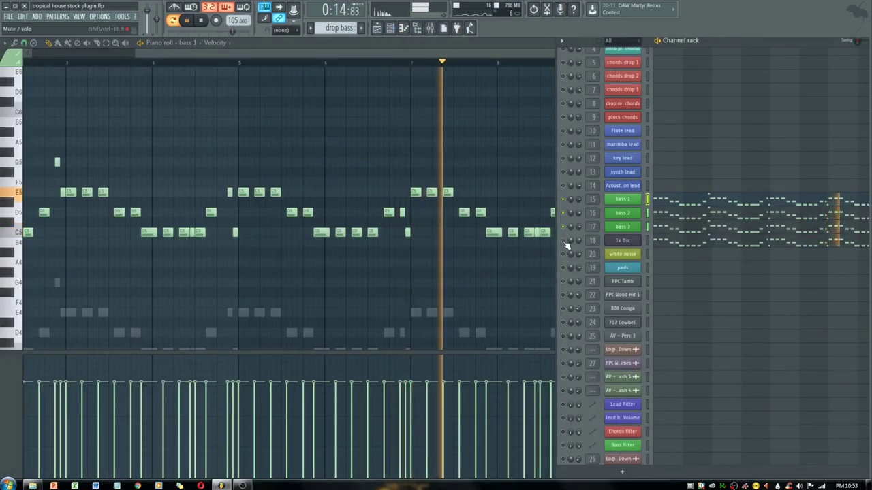
pyautogui.moveTo(386, 53); pyautogui.dragTo(467, 53)
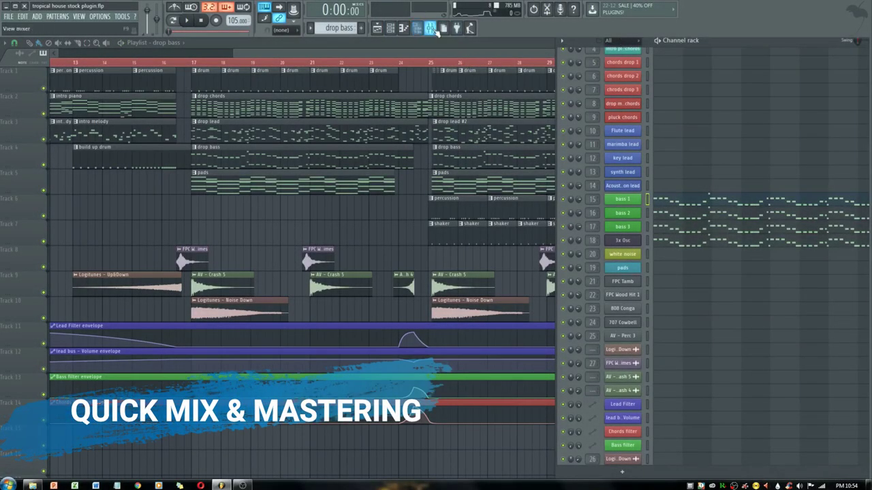
# - Show the mixer and open the Maximus effect on the master track
pyautogui.click(432, 29)
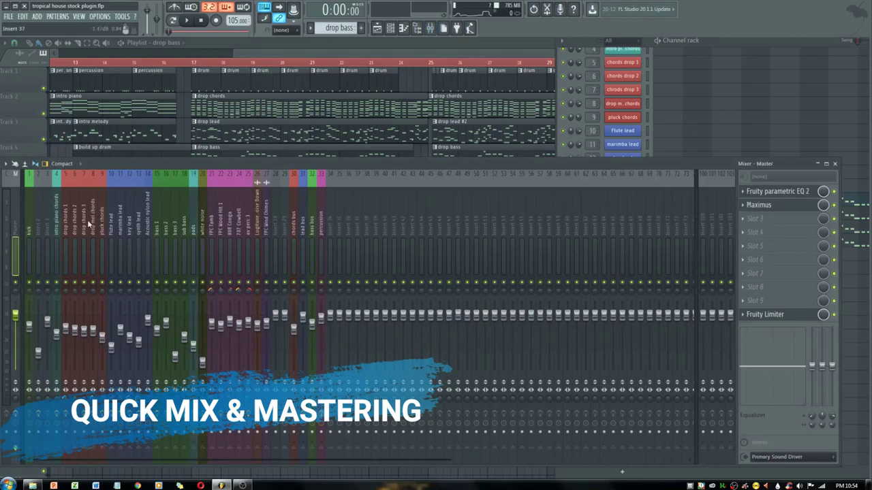
pyautogui.click(759, 205)
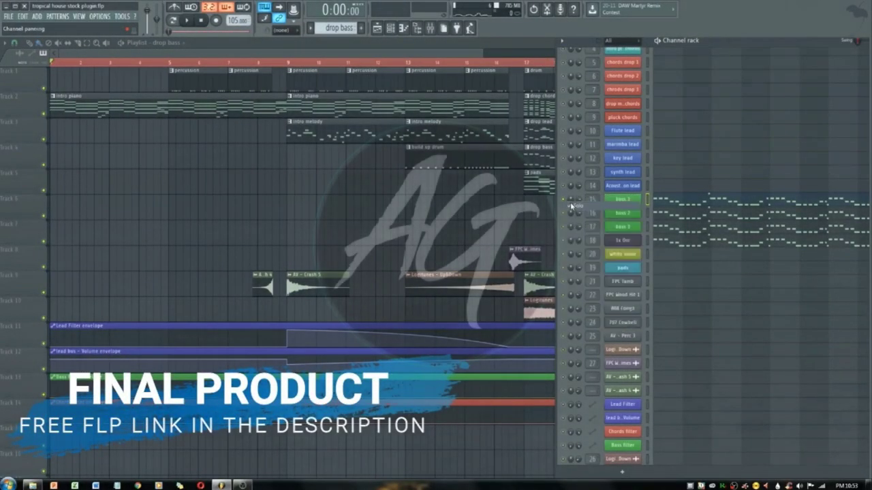
# - Hide the channel rack so that the playlist takes the full width for the final playback
pyautogui.press('F6')
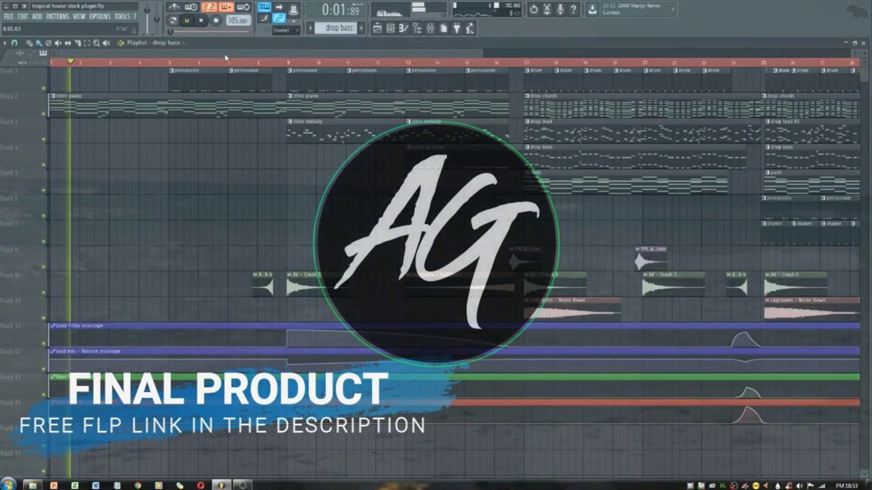